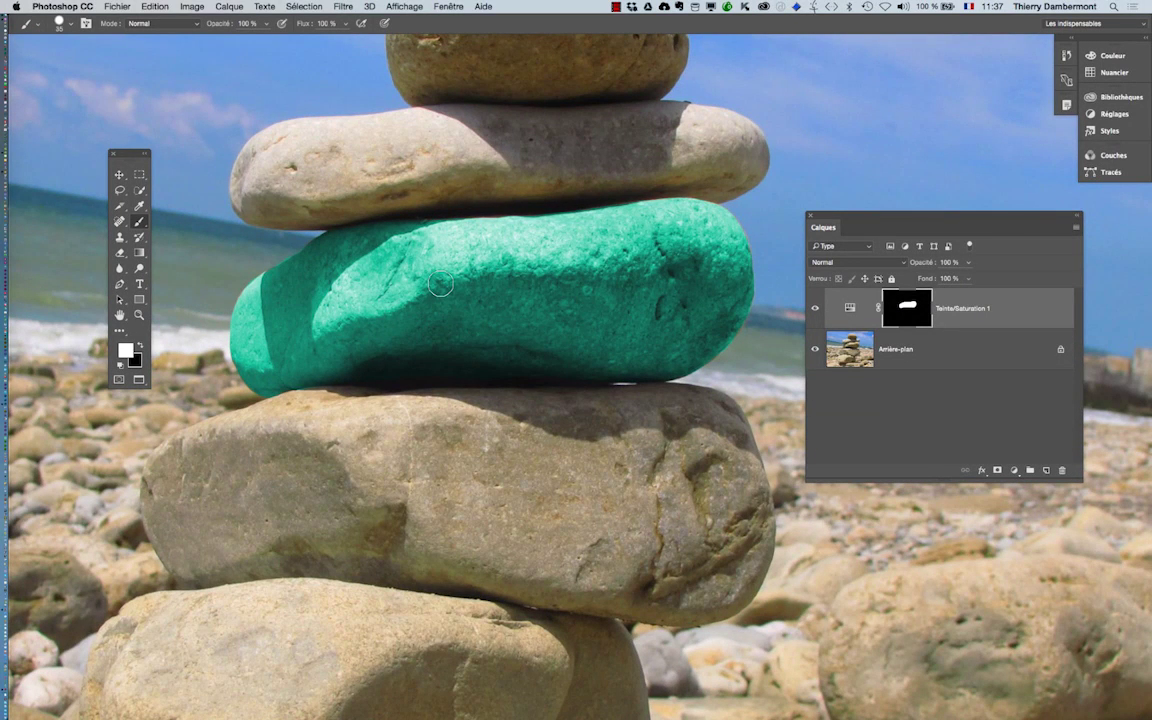
- Add the white point text "top menu" near the centre of the green stone
{"action": "left_click", "coordinate": [140, 285]}
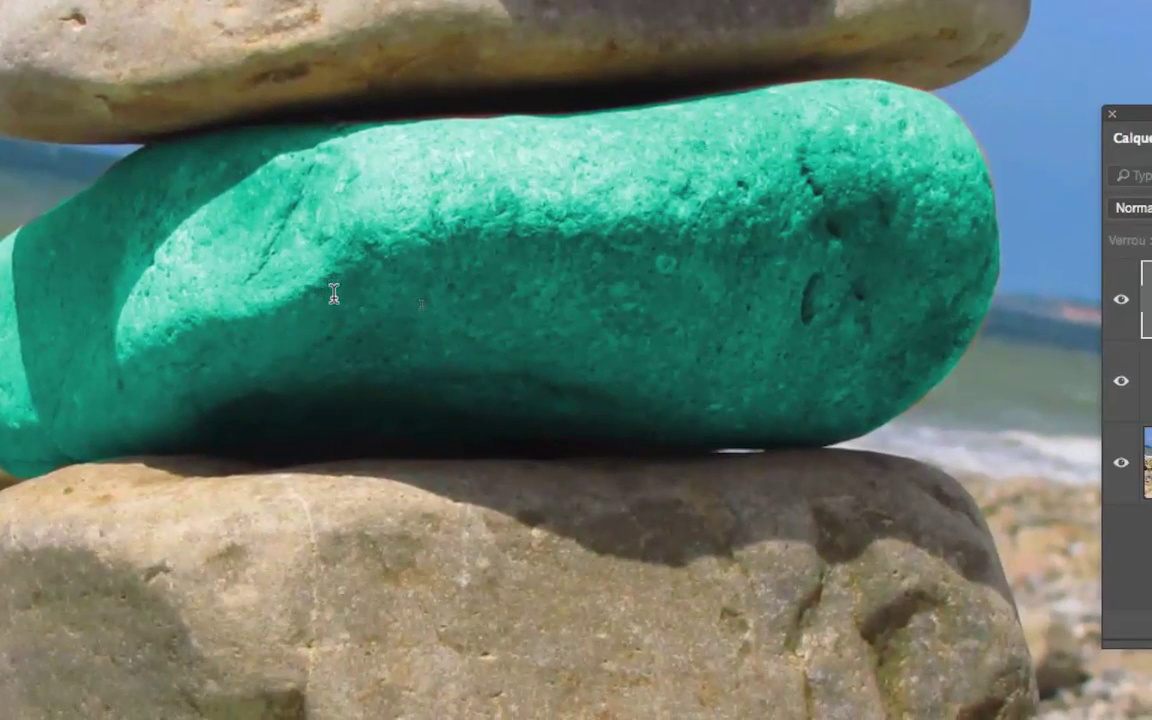
{"action": "left_click", "coordinate": [334, 293]}
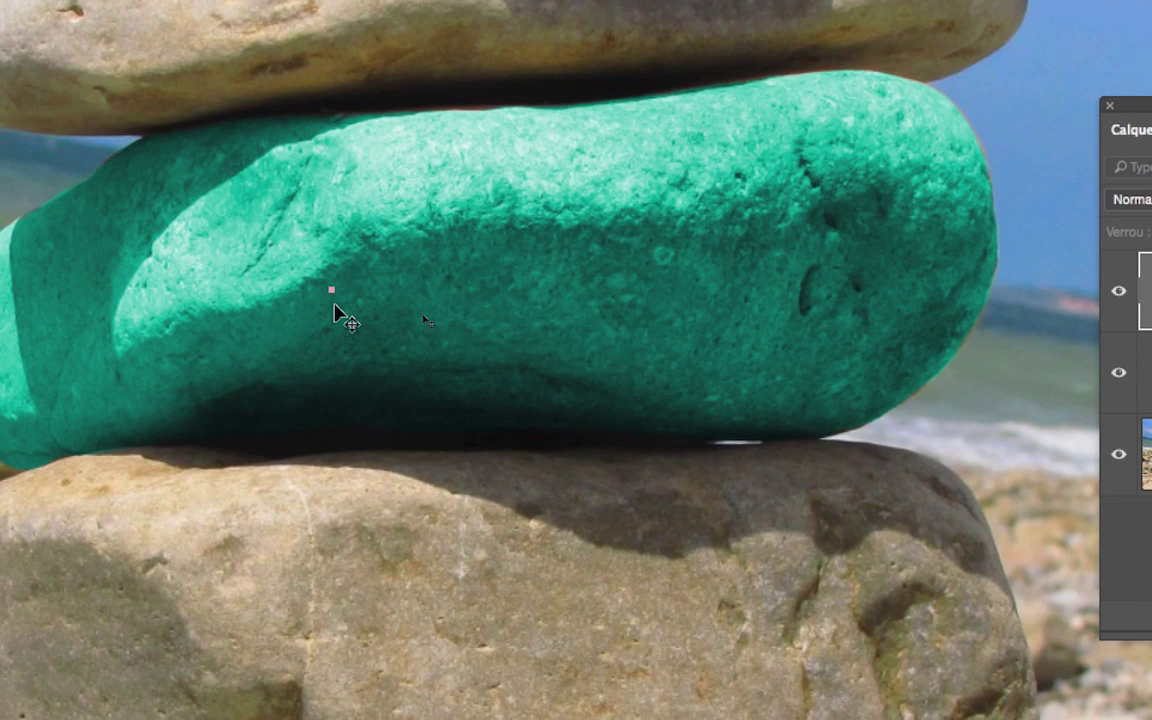
{"action": "type", "text": "top menu"}
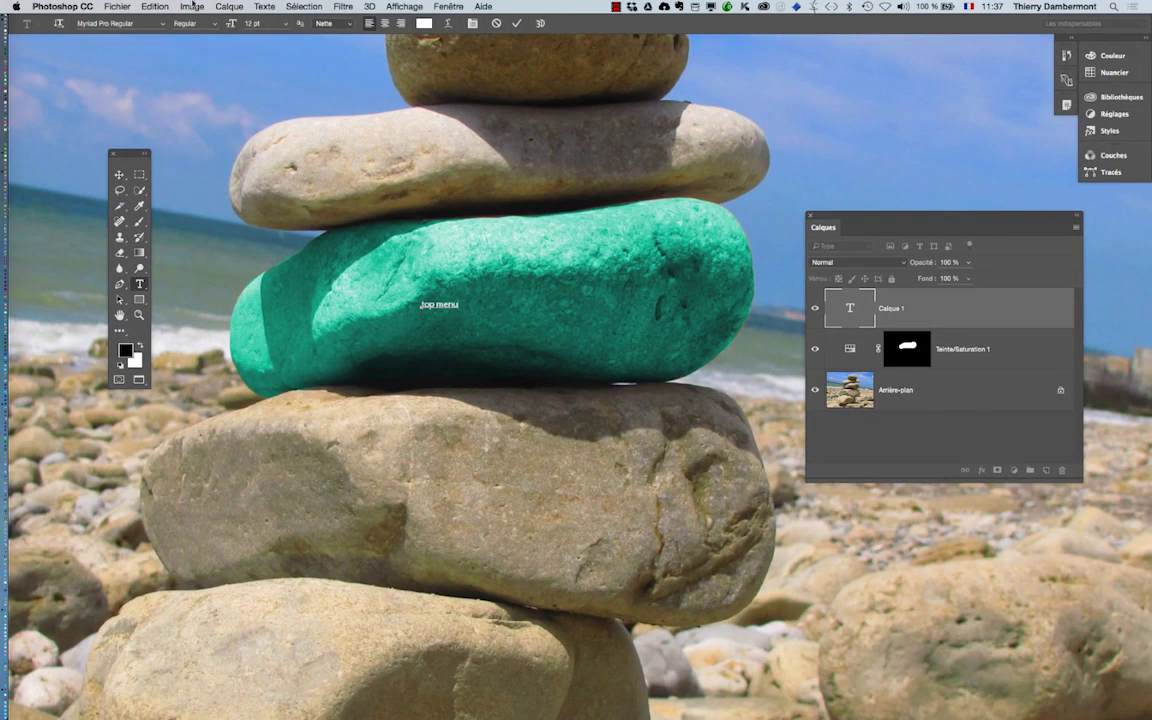
- Scale the "top menu" text proportionally about its centre to about 757% and check its font size
{"action": "left_click", "coordinate": [155, 6]}
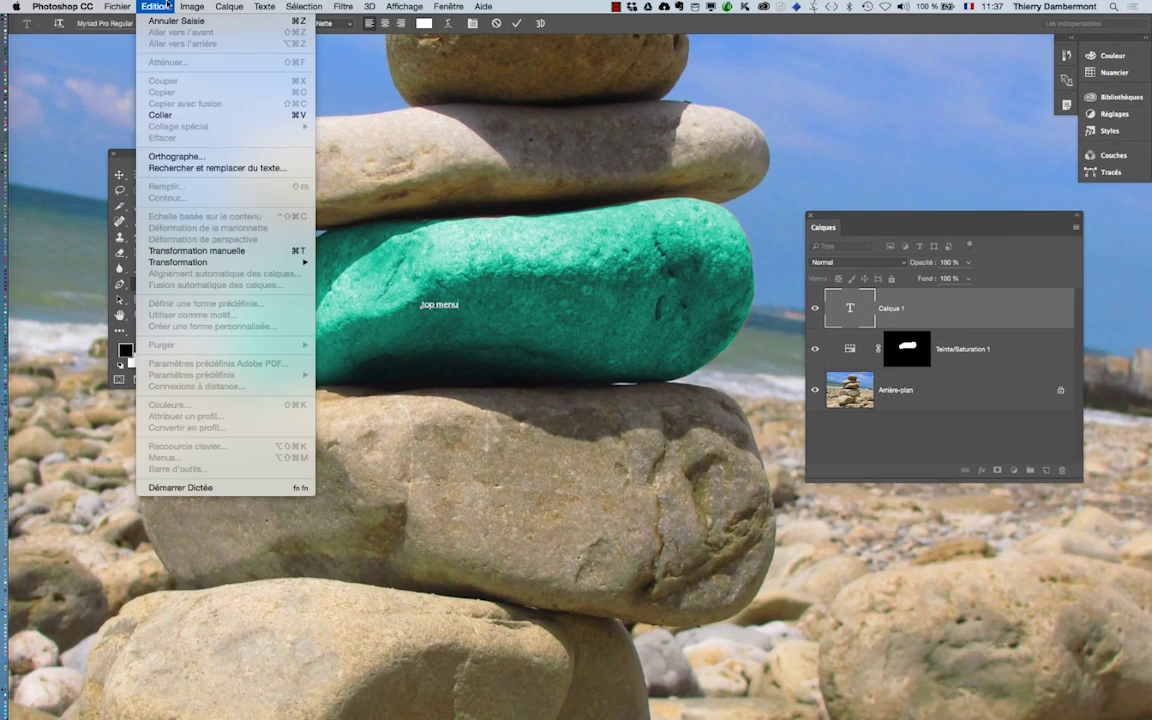
{"action": "left_click", "coordinate": [200, 251]}
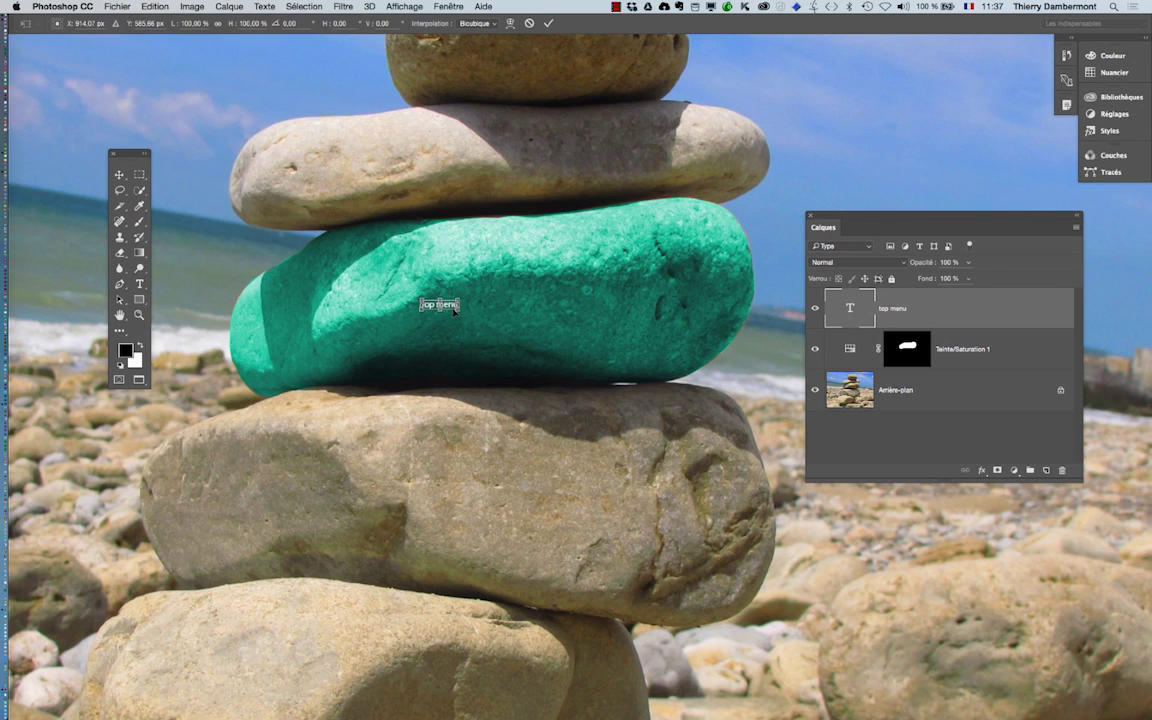
{"action": "left_click_drag", "start_coordinate": [461, 311], "coordinate": [580, 343]}
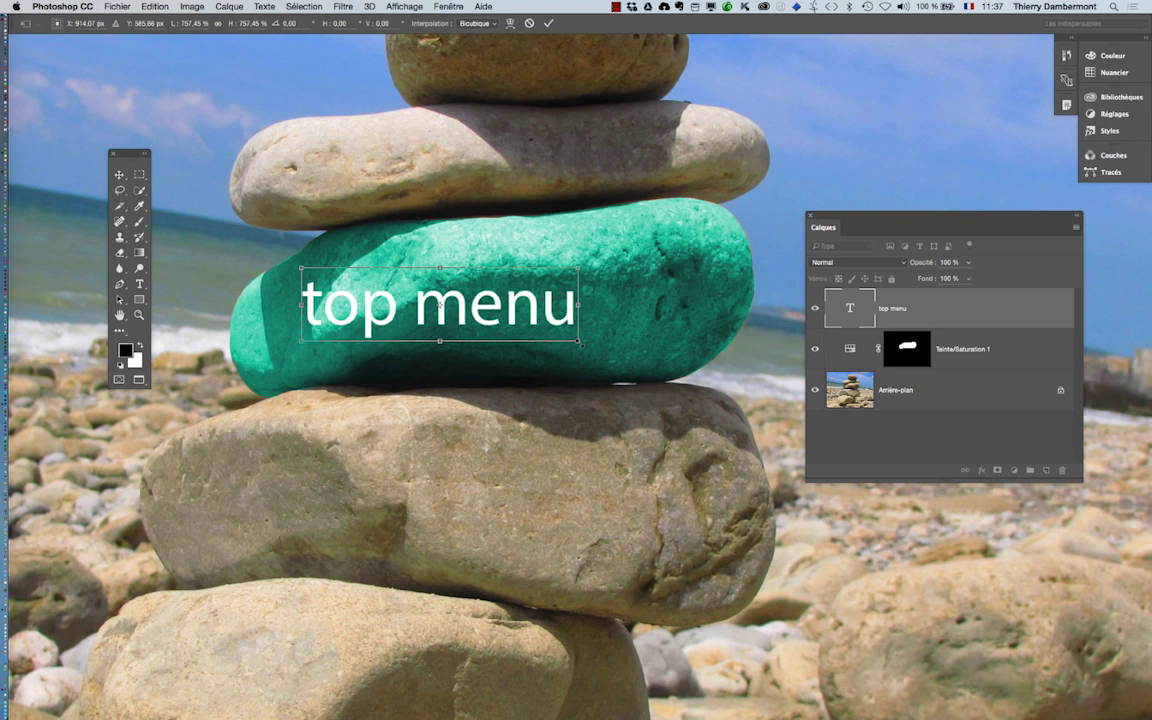
{"action": "key", "text": "Return"}
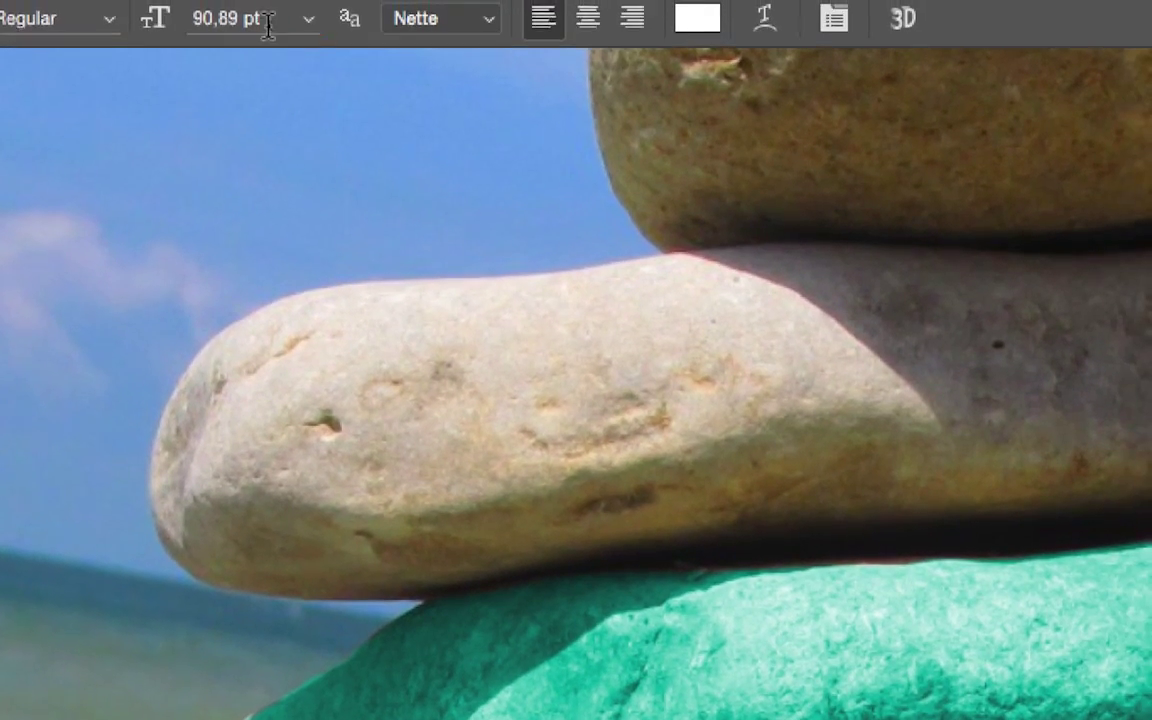
{"action": "left_click_drag", "start_coordinate": [296, 24], "coordinate": [230, 16]}
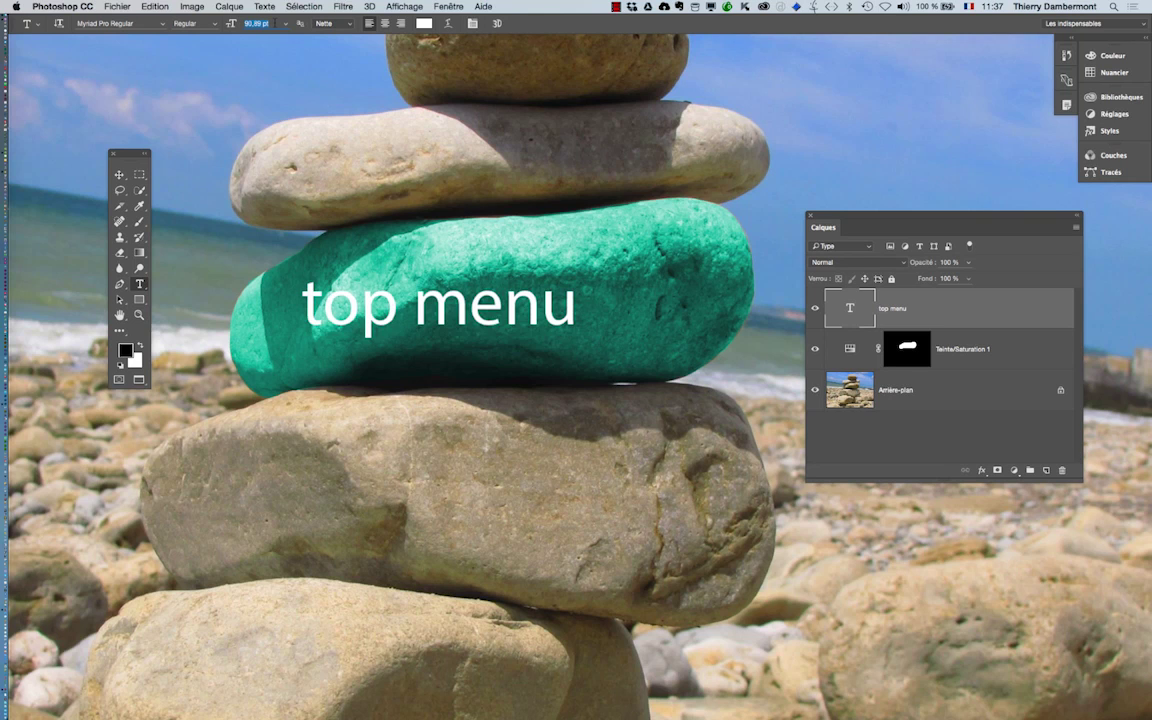
{"action": "key", "text": "Return"}
- Switch to Firefox, search Google Images for "displacement map", and return to Photoshop
{"action": "mouse_move", "coordinate": [12, 535]}
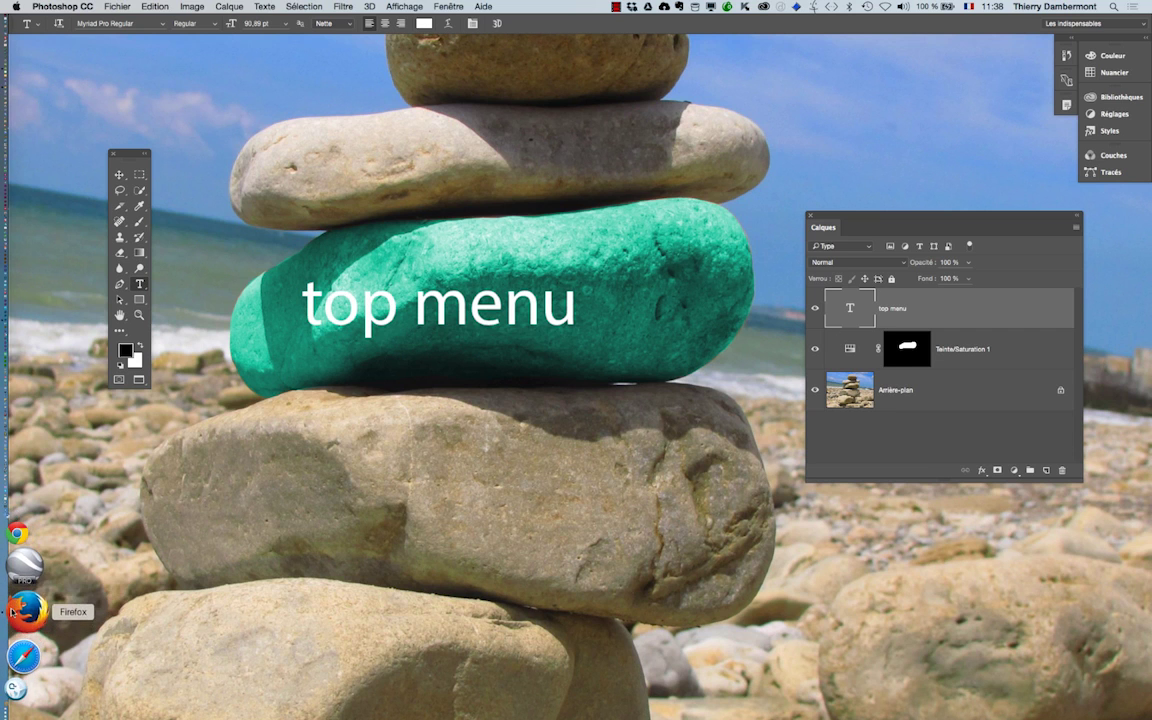
{"action": "left_click", "coordinate": [12, 611]}
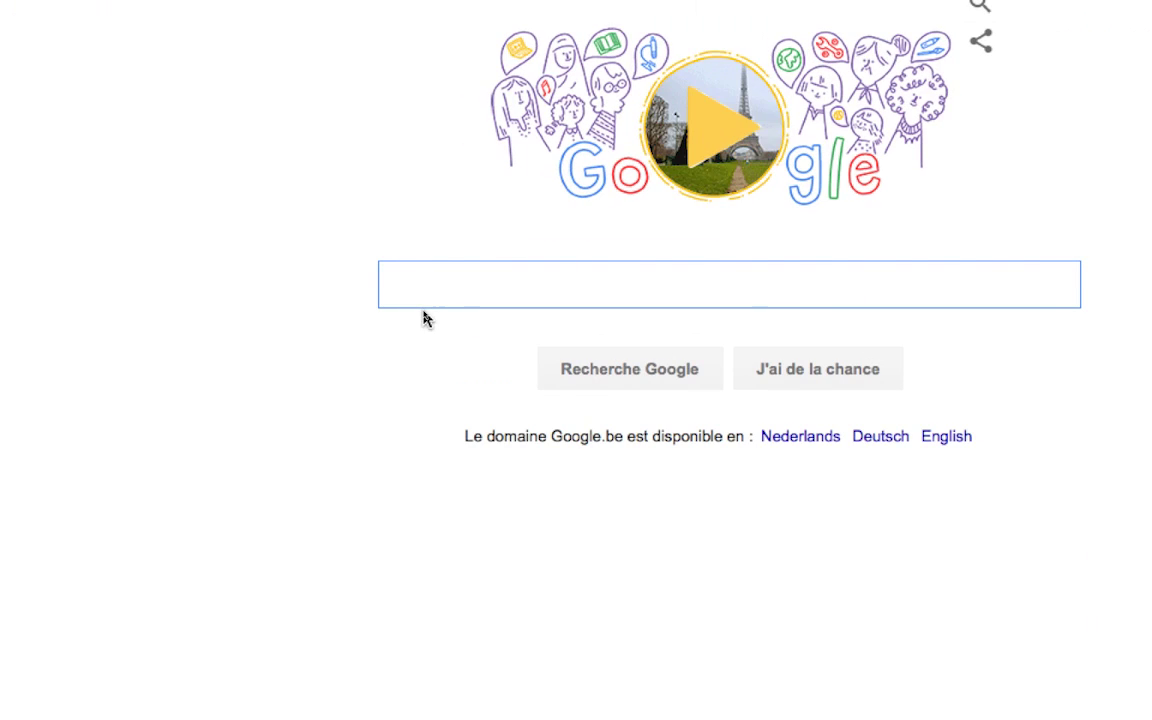
{"action": "type", "text": "dis"}
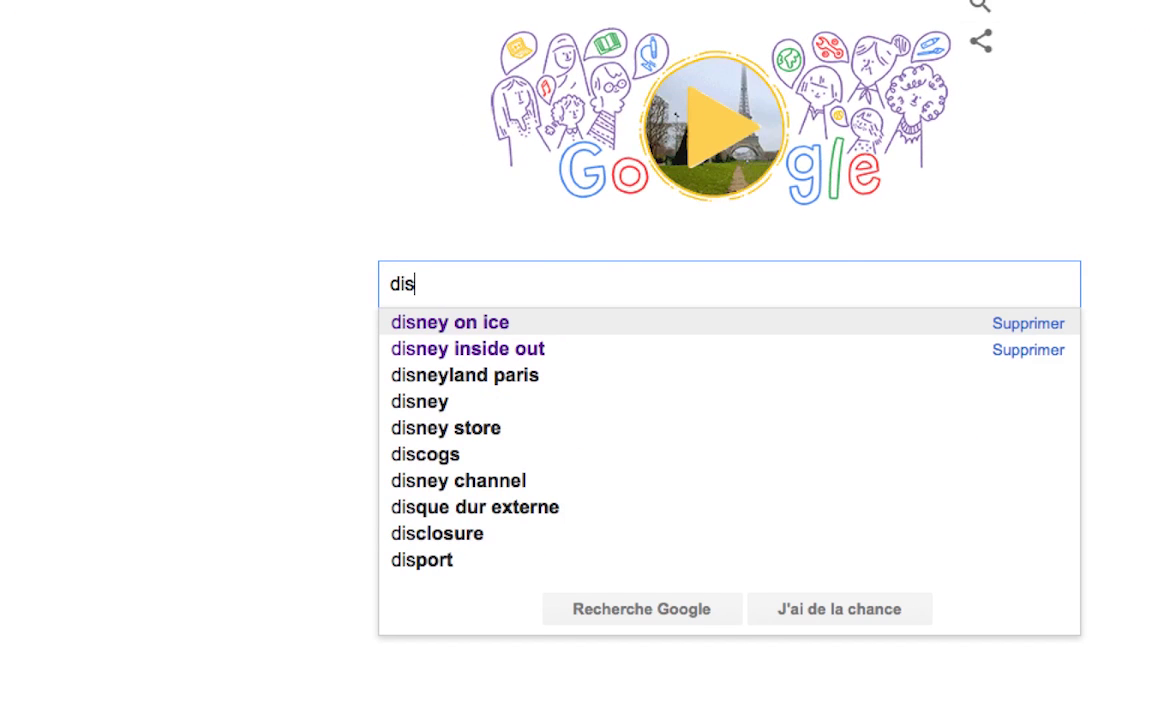
{"action": "type", "text": "placment "}
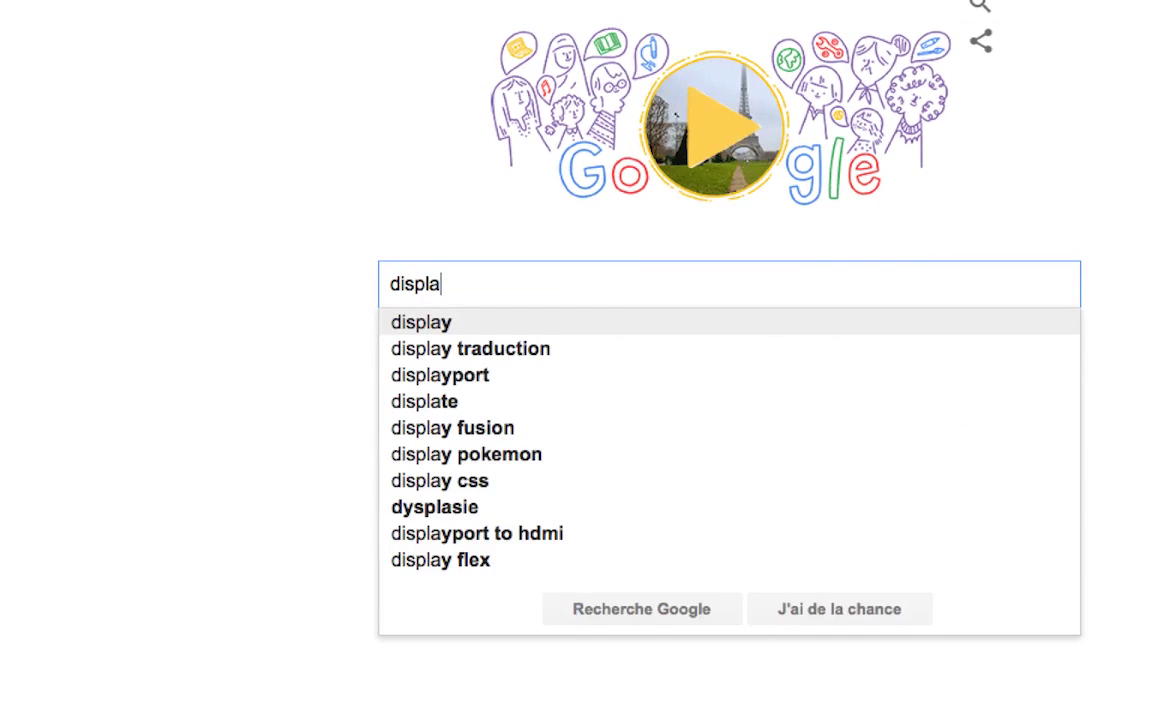
{"action": "type", "text": "map"}
{"action": "key", "text": "Return"}
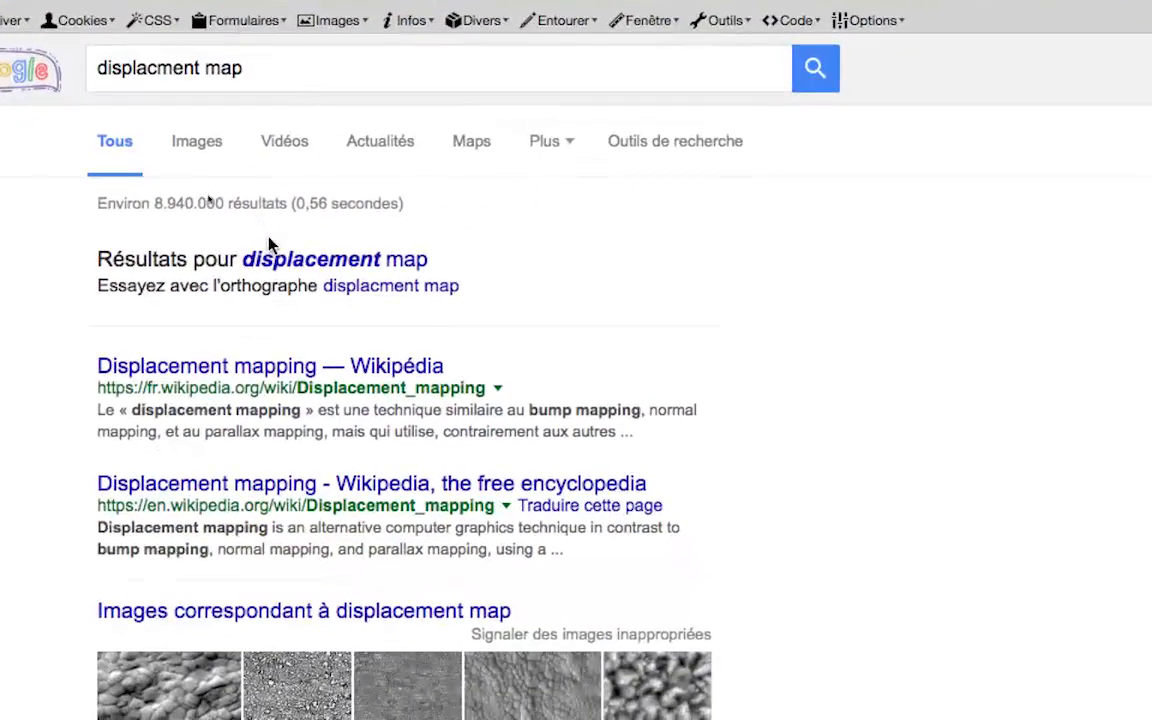
{"action": "left_click", "coordinate": [262, 254]}
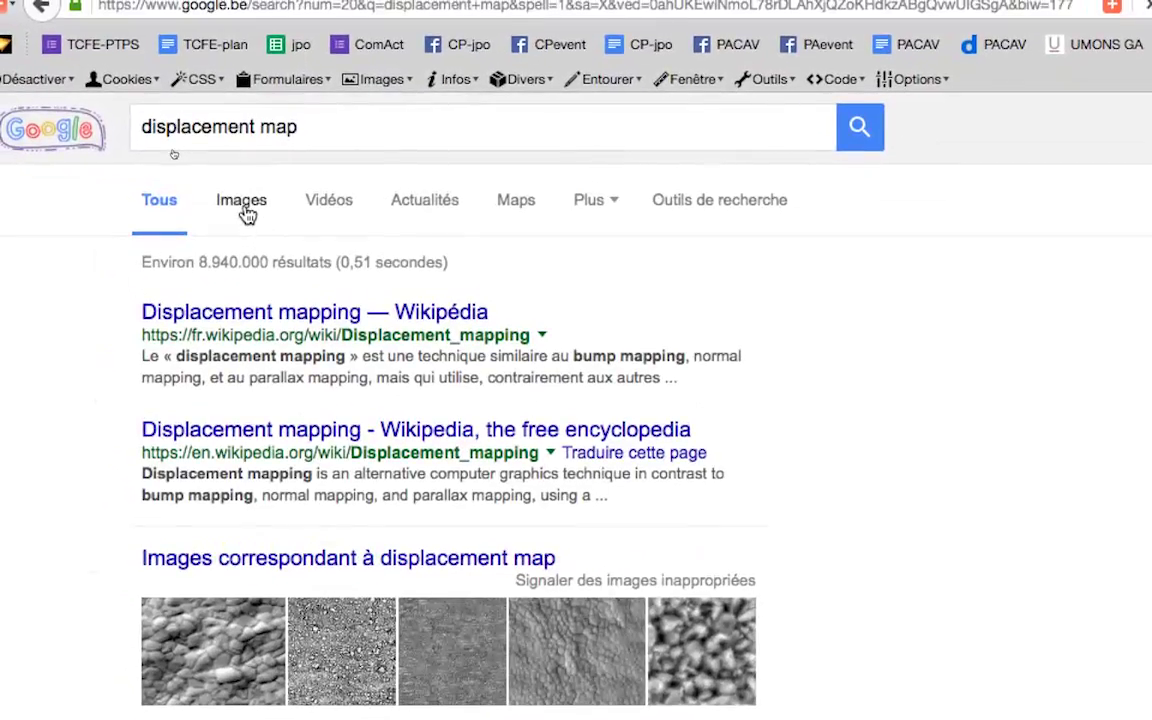
{"action": "left_click", "coordinate": [246, 212]}
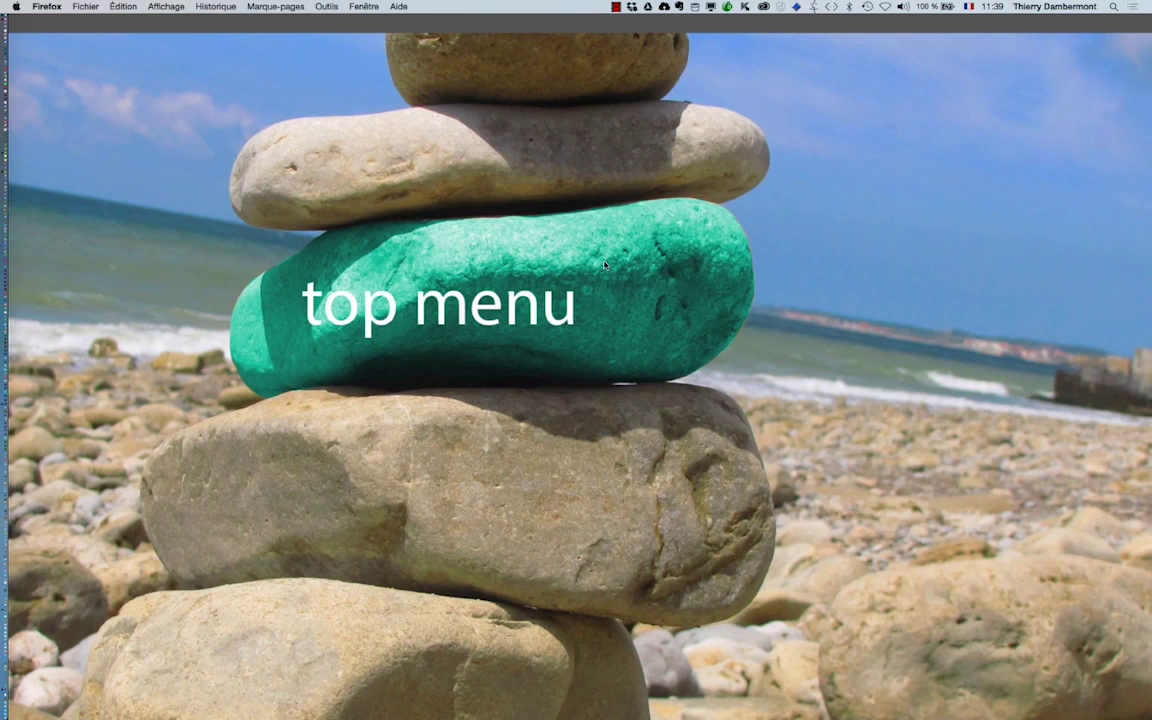
{"action": "key", "text": "super+Tab"}
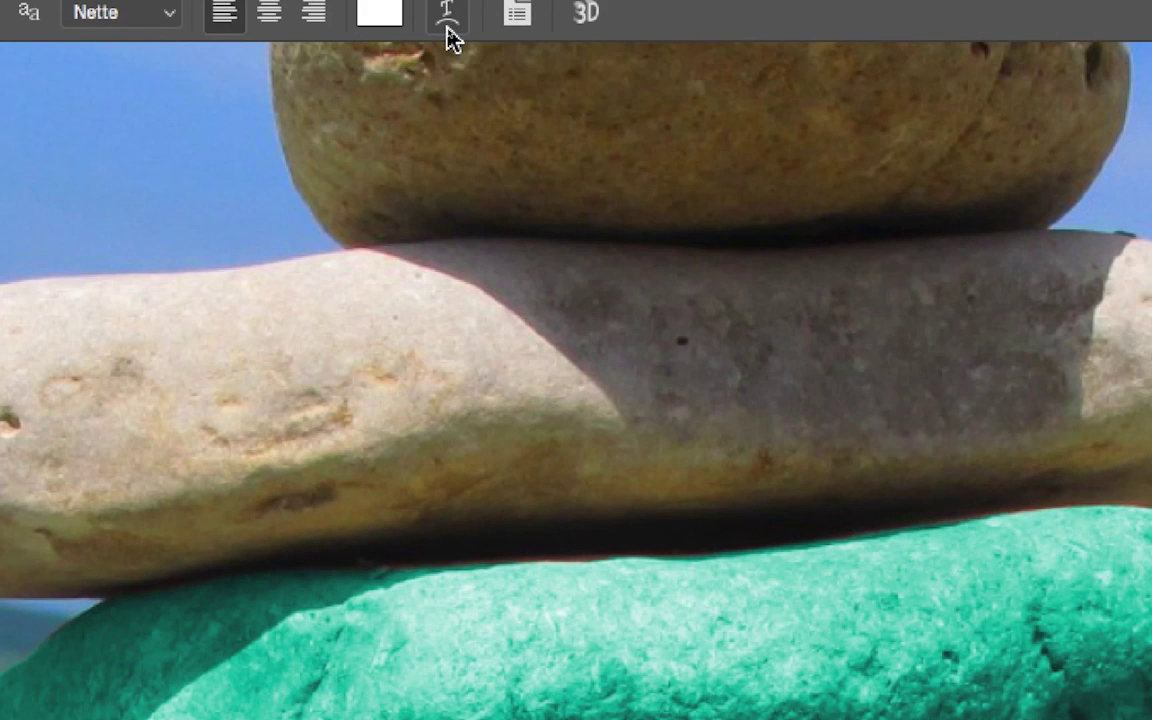
{"action": "left_click", "coordinate": [447, 36]}
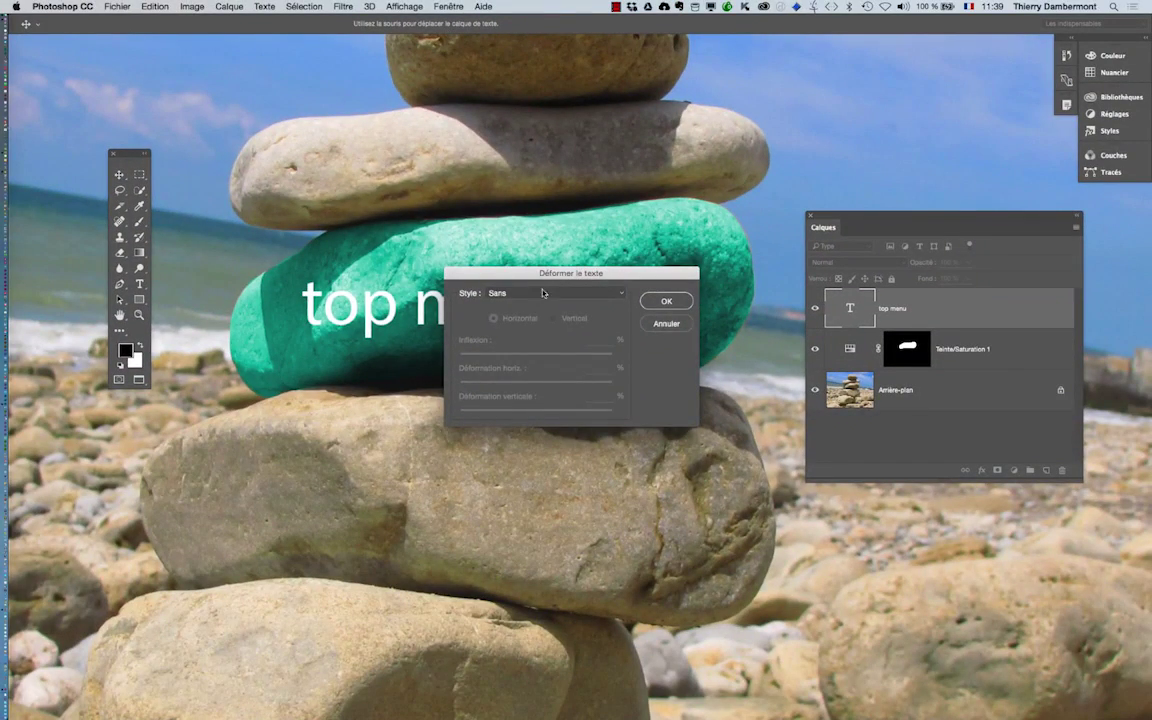
{"action": "left_click_drag", "start_coordinate": [530, 270], "coordinate": [449, 121]}
{"action": "left_click", "coordinate": [582, 150]}
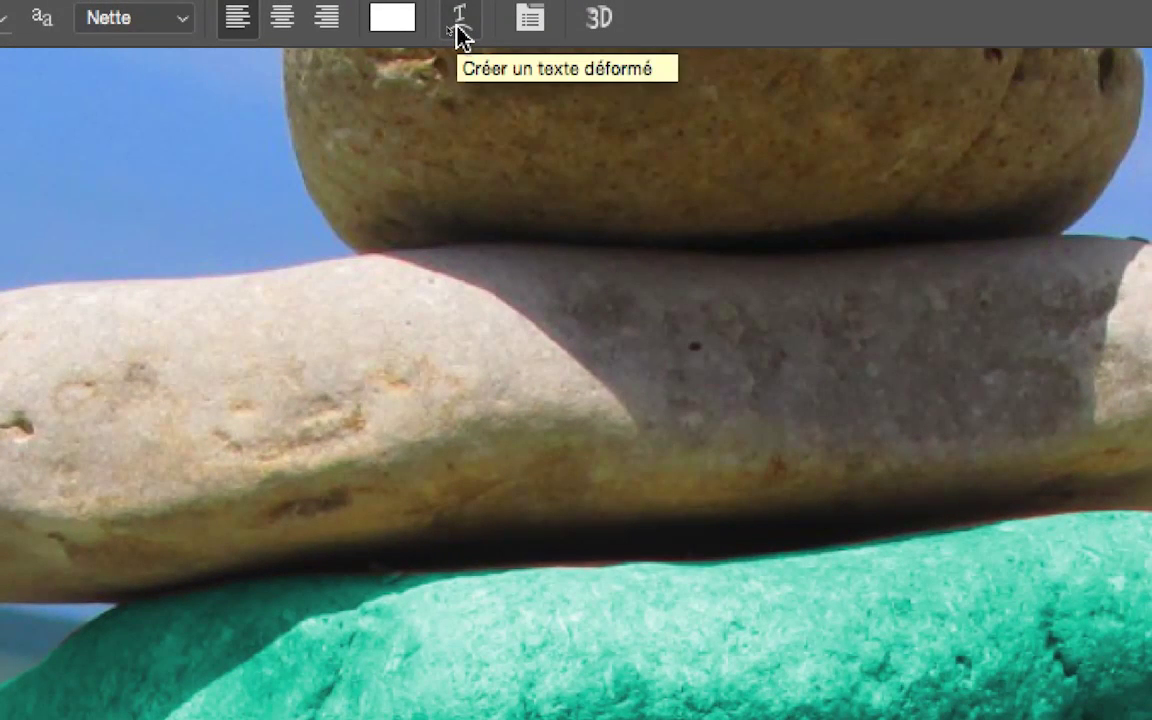
- Warp the "top menu" text with a horizontal Arc style and a +19% bend, and review the warp settings
{"action": "left_click", "coordinate": [459, 30]}
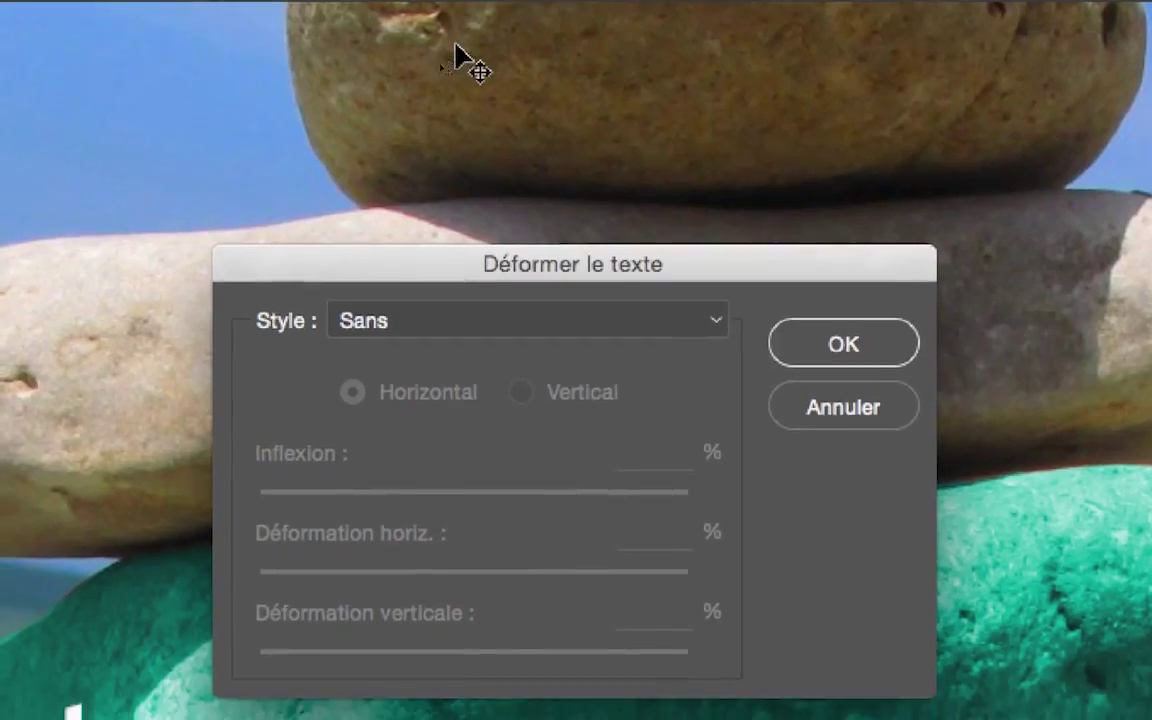
{"action": "left_click_drag", "start_coordinate": [390, 310], "coordinate": [195, 205]}
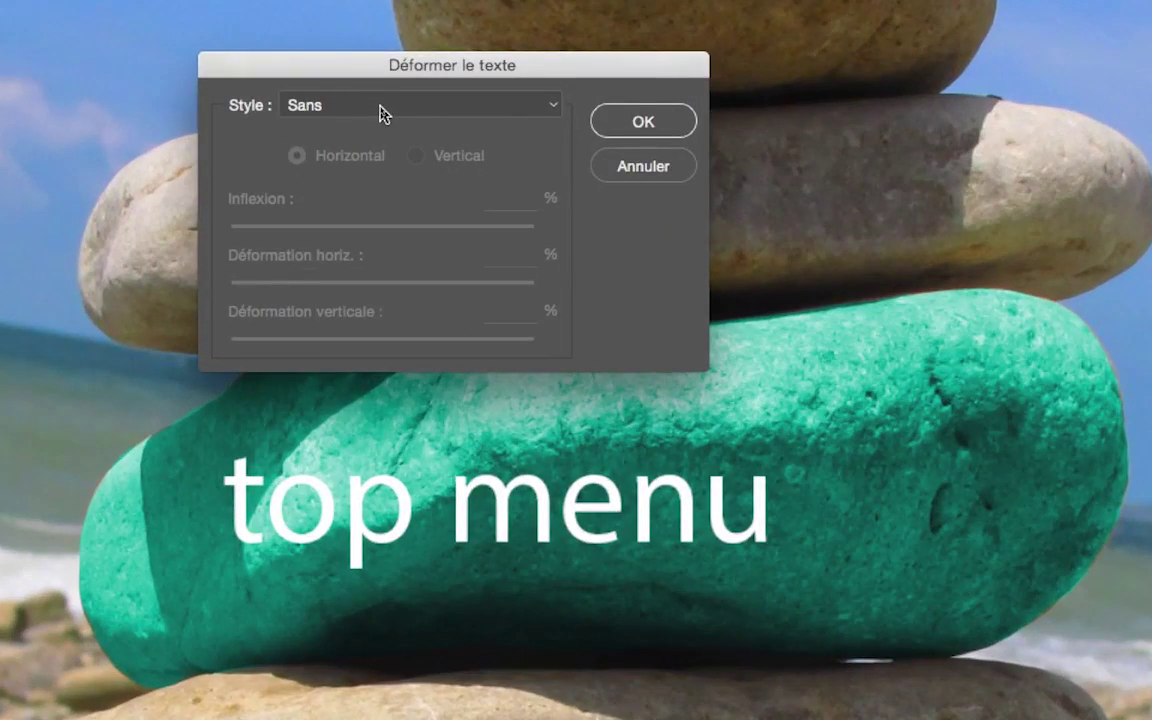
{"action": "left_click", "coordinate": [380, 108]}
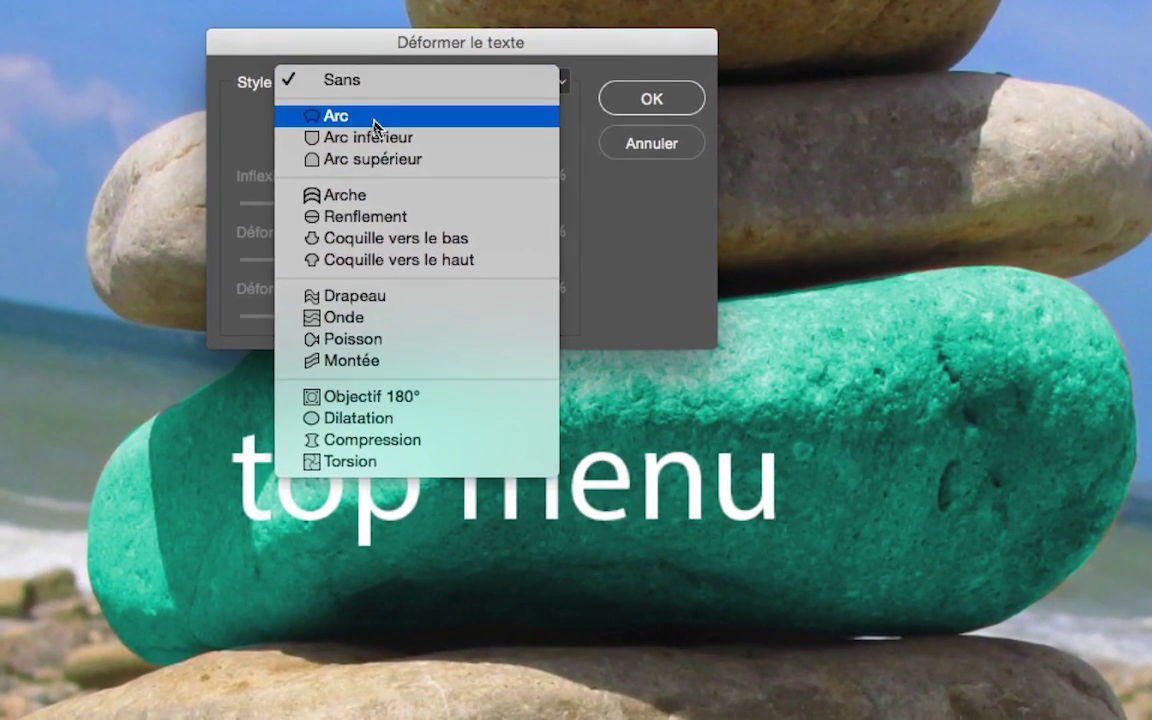
{"action": "left_click", "coordinate": [372, 140]}
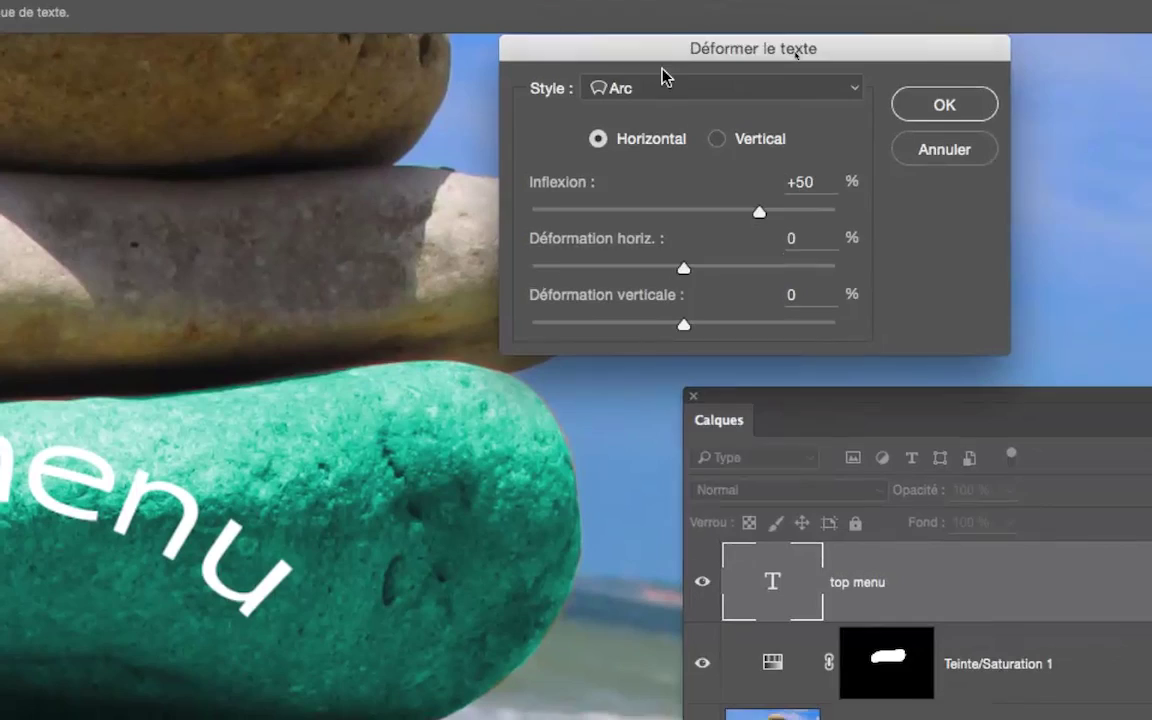
{"action": "left_click", "coordinate": [662, 80]}
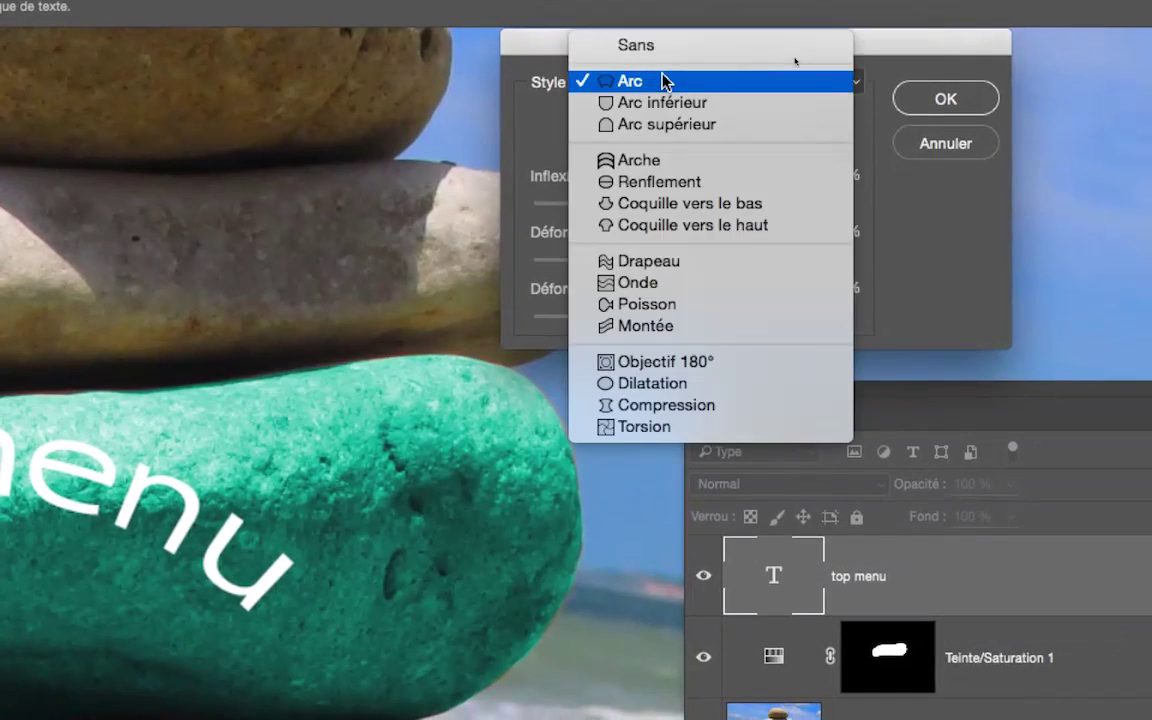
{"action": "left_click", "coordinate": [662, 80]}
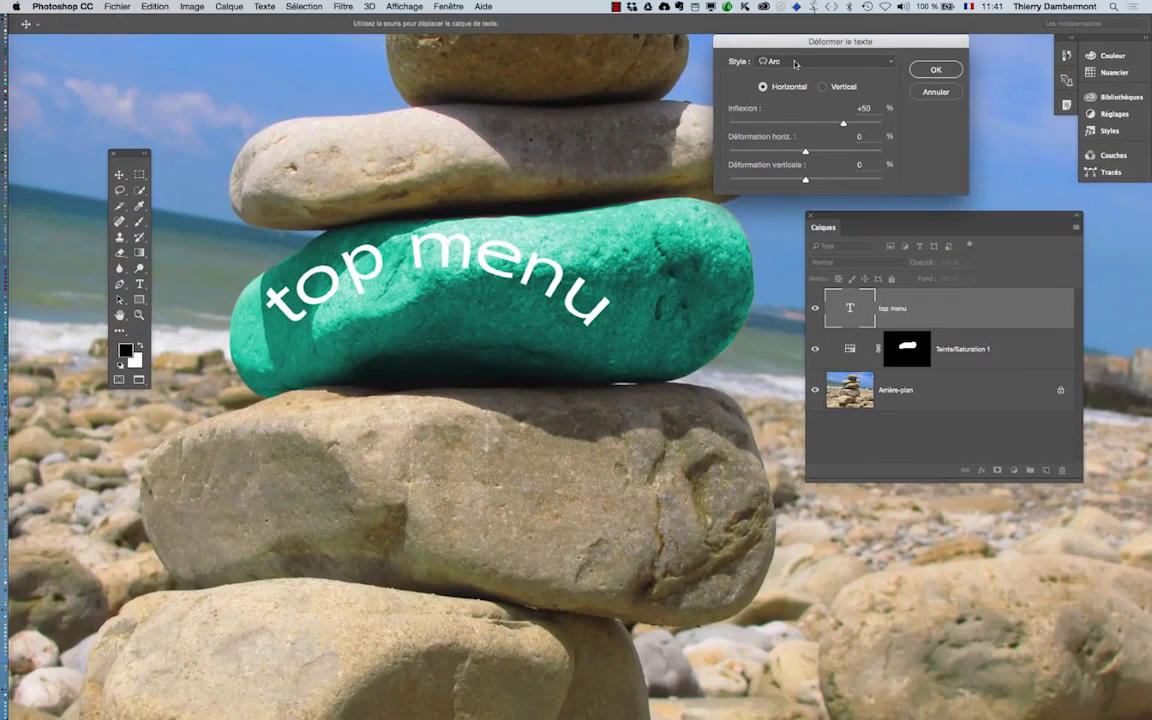
{"action": "left_click_drag", "start_coordinate": [843, 122], "coordinate": [820, 125]}
{"action": "left_click", "coordinate": [922, 68]}
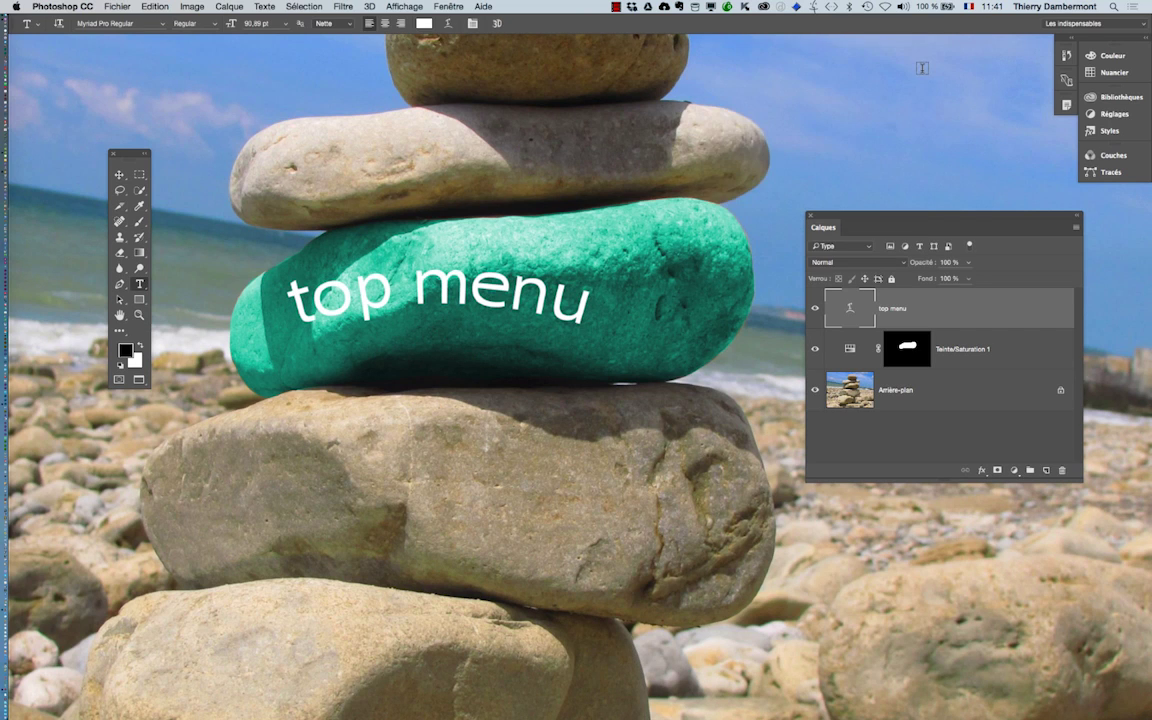
{"action": "left_click", "coordinate": [448, 25]}
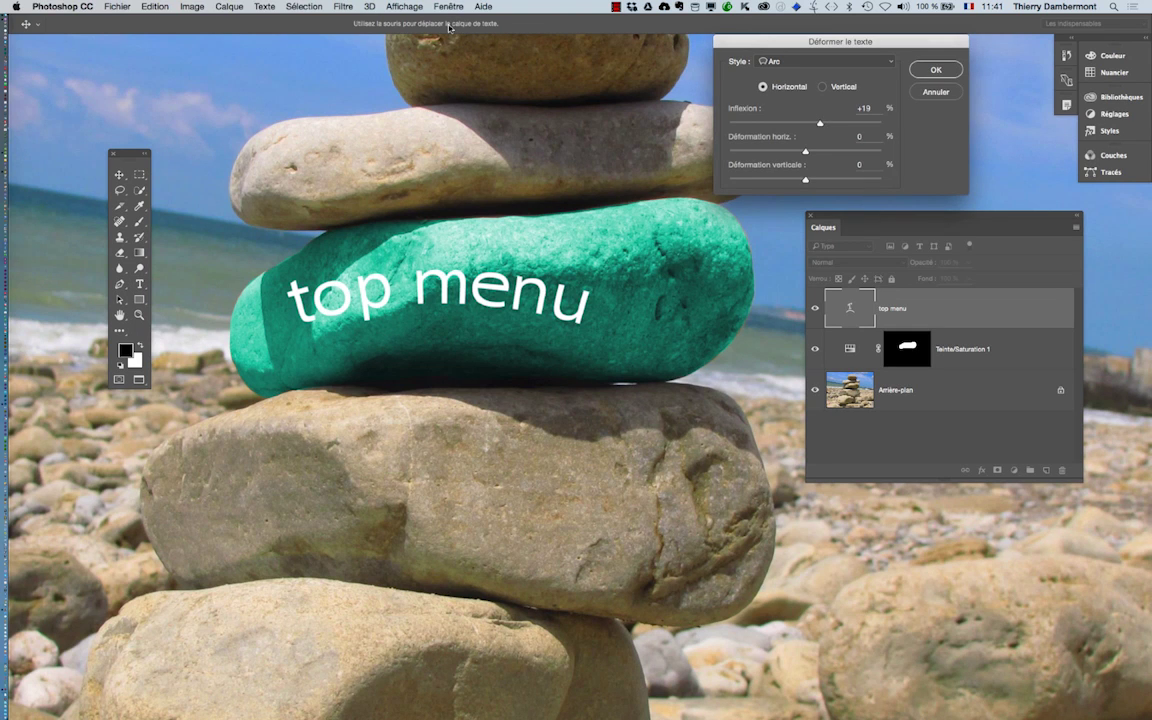
{"action": "key", "text": "Return"}
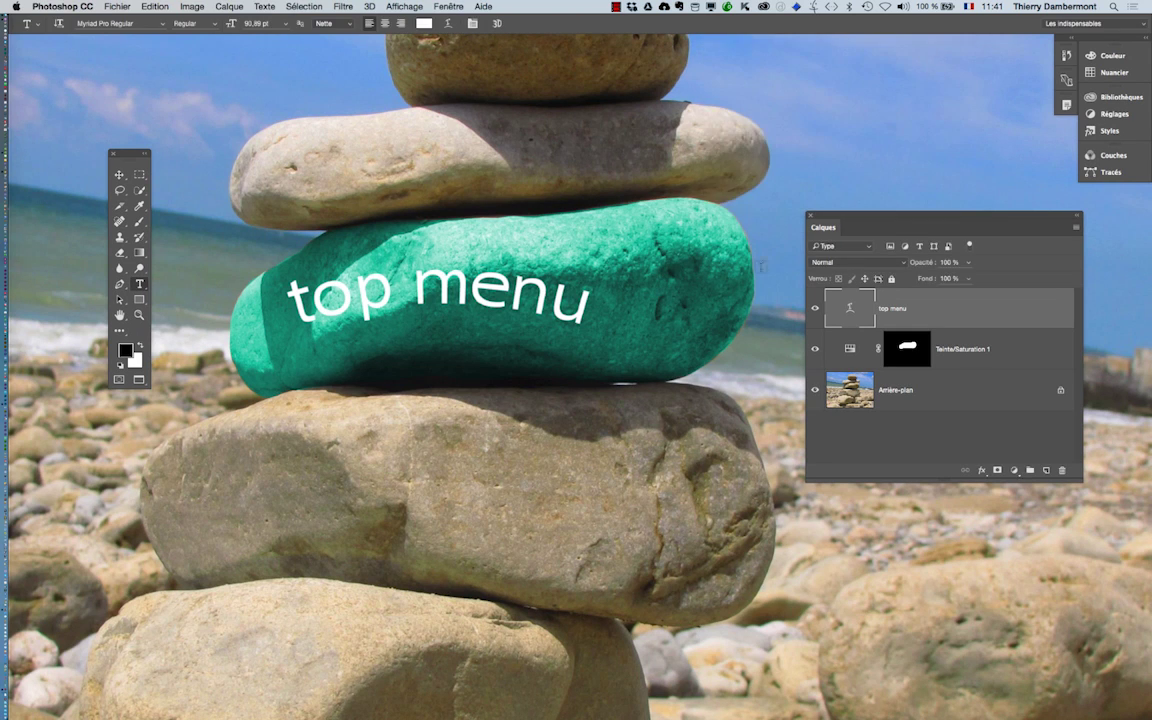
- Activate the Move tool with the "top menu" text layer selected
{"action": "left_click", "coordinate": [119, 173]}
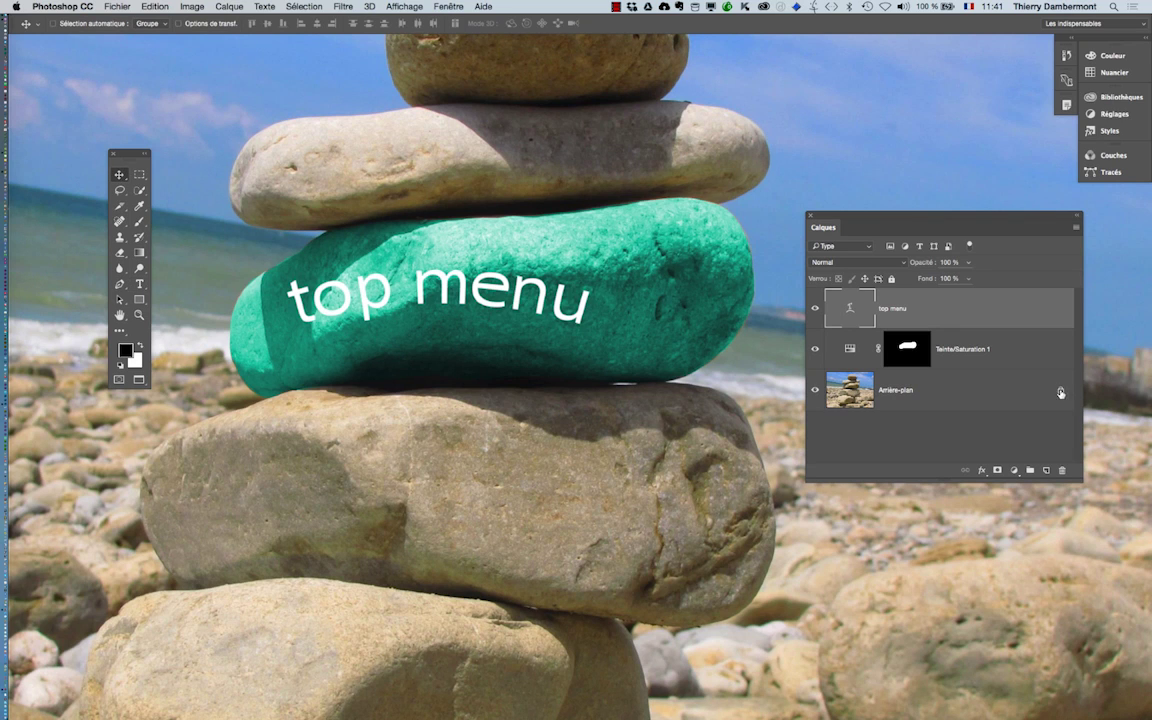